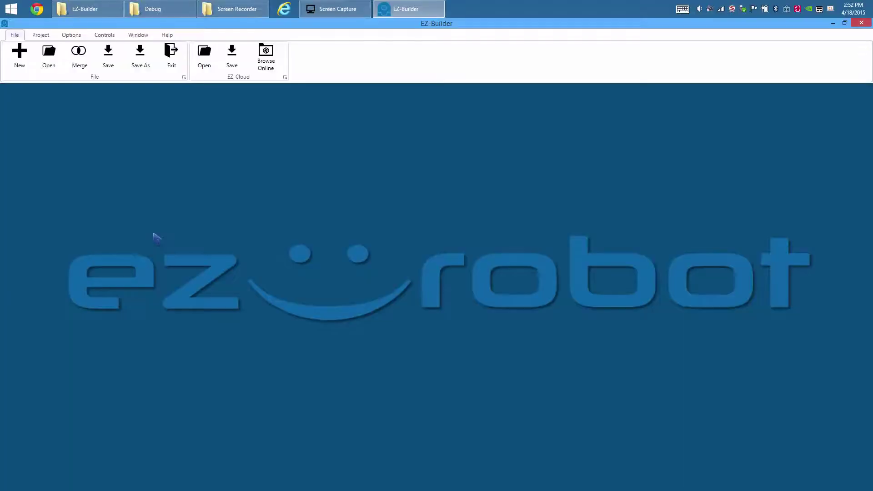
Step: Load the JD humanoid example project from EZ-Cloud with the JD Front Demo servo profile
click(209, 65)
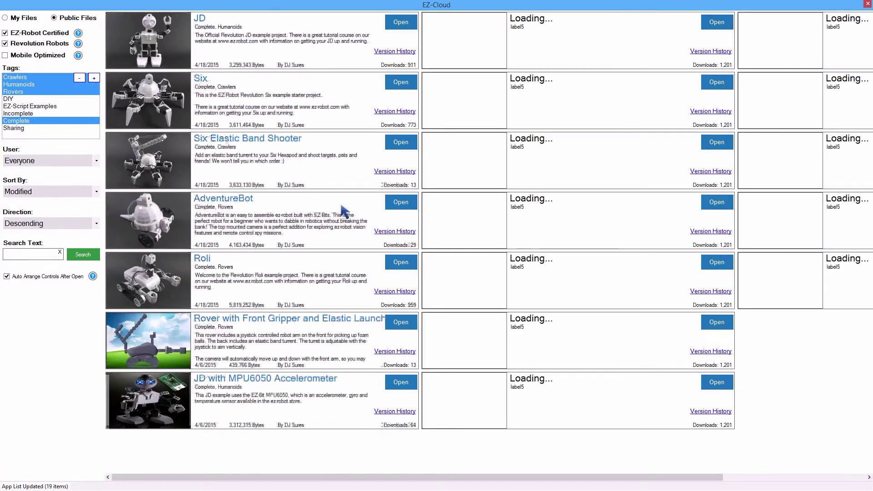
click(405, 25)
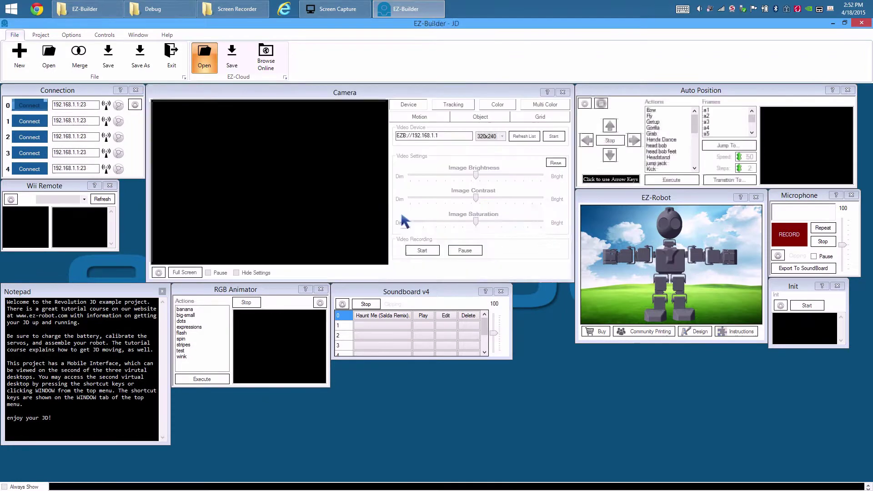
click(522, 281)
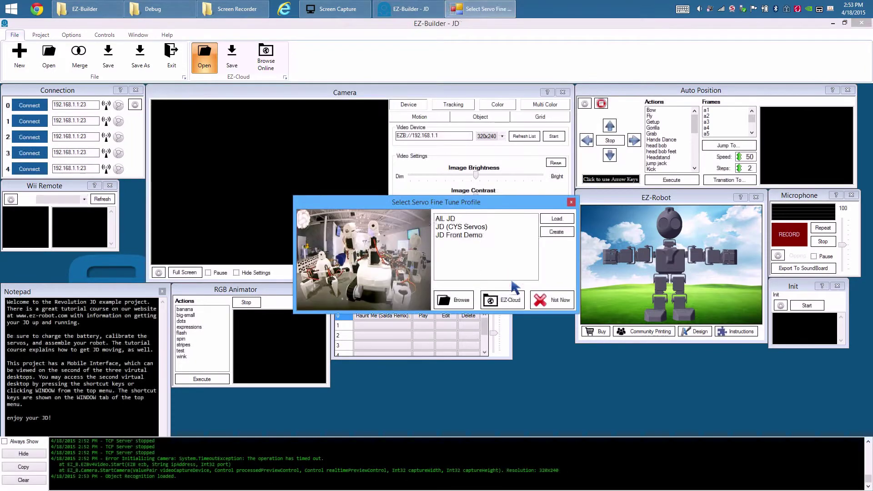
click(478, 235)
click(557, 220)
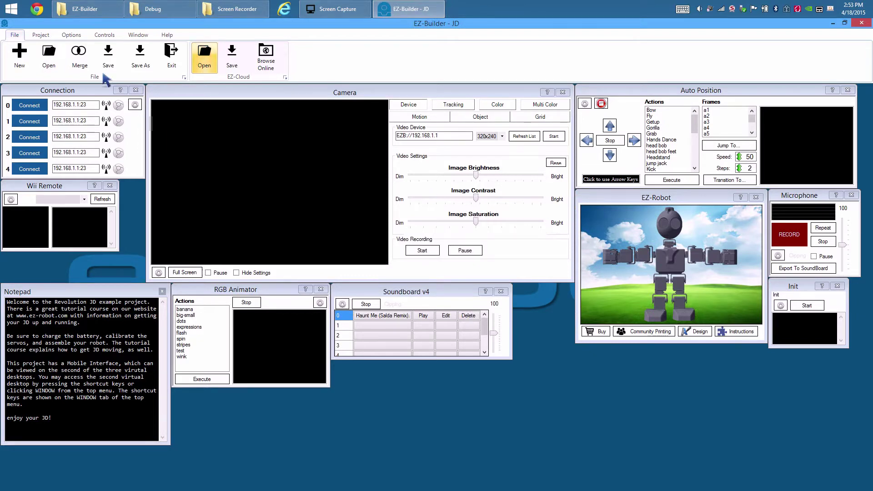
scroll(83, 55, down, 1)
scroll(82, 55, down, 1)
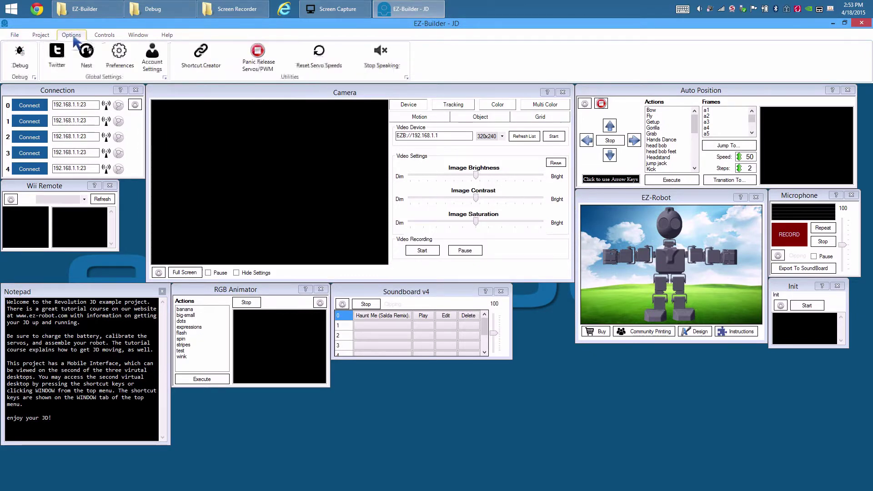
Step: Begin Nest account setup by requesting a verification code from the Nest site
click(93, 71)
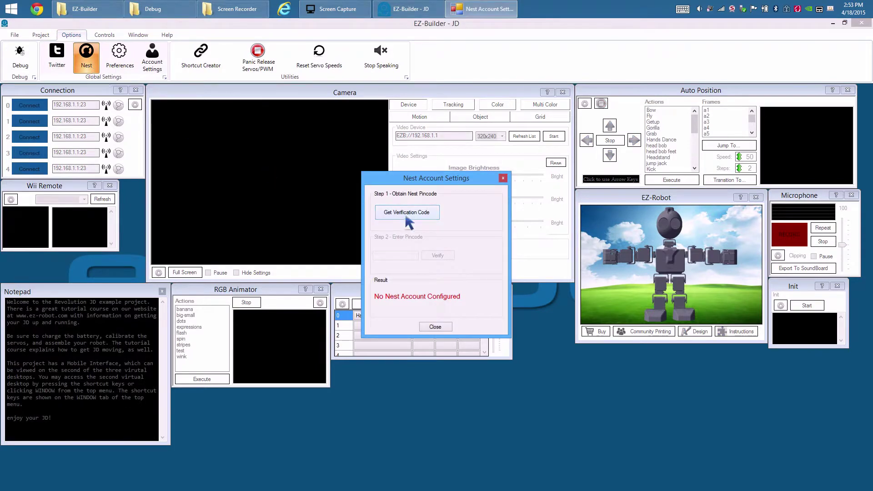
click(407, 213)
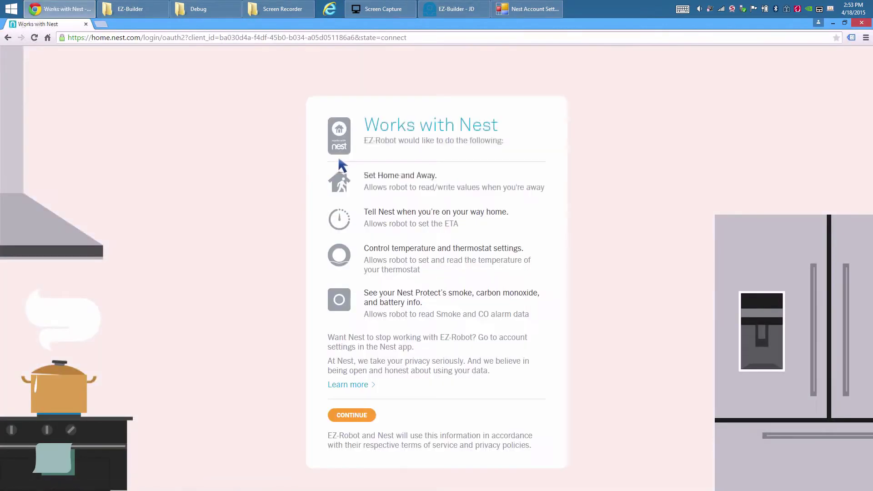
click(353, 416)
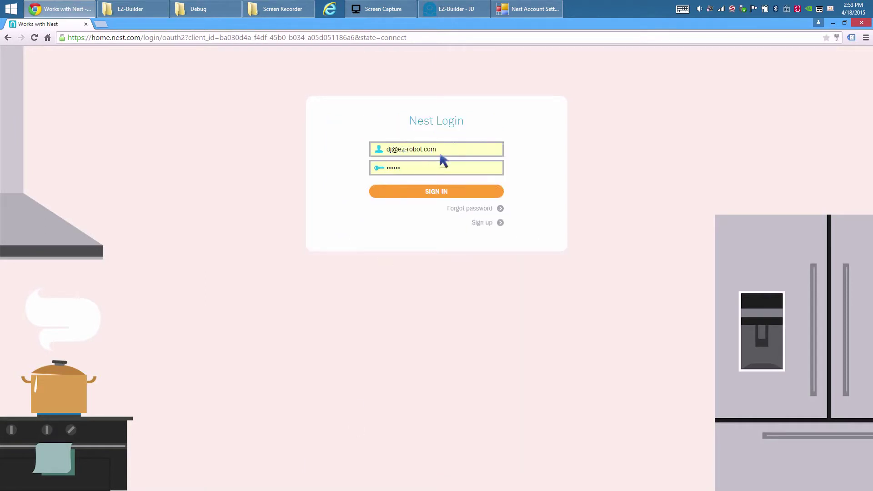
click(428, 194)
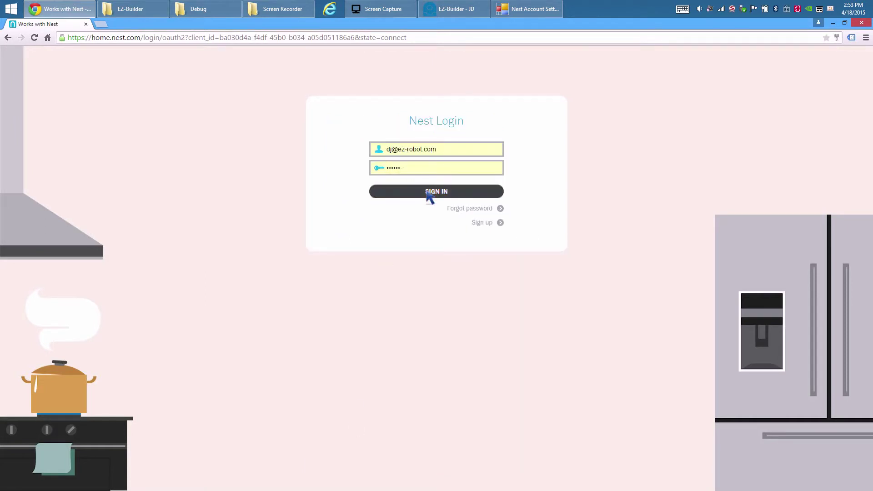
drag(345, 162, 525, 169)
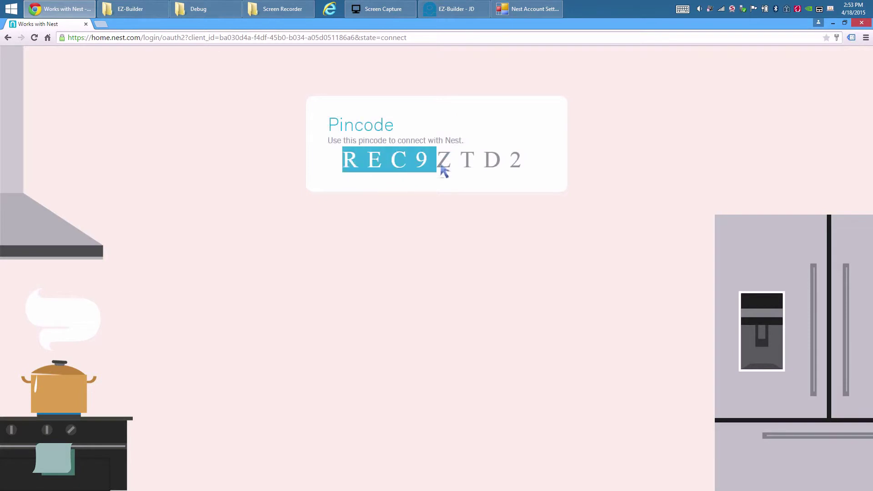
right_click(509, 160)
click(546, 166)
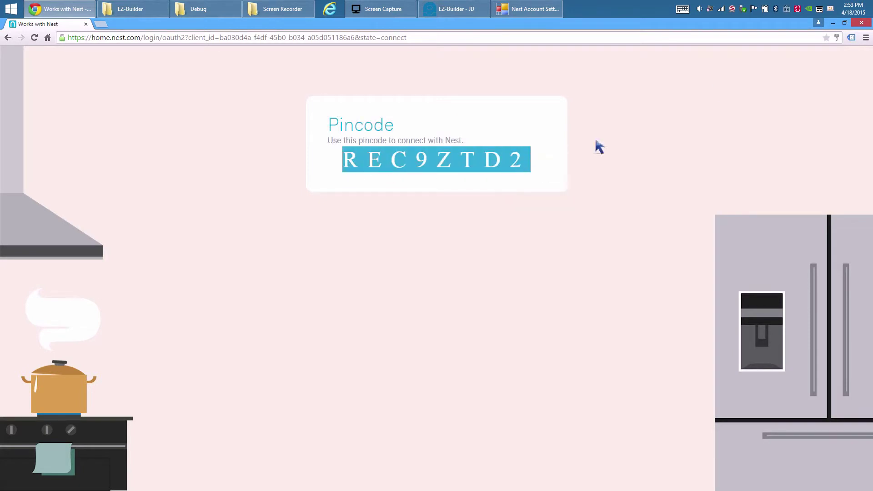
Step: Paste the pincode into the Nest settings so the account verifies, then close the dialog
click(863, 23)
click(394, 259)
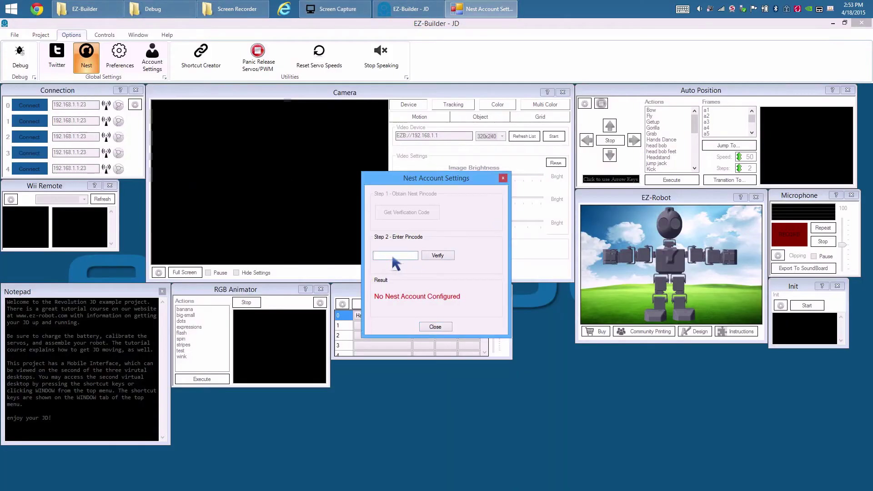
right_click(394, 259)
click(369, 295)
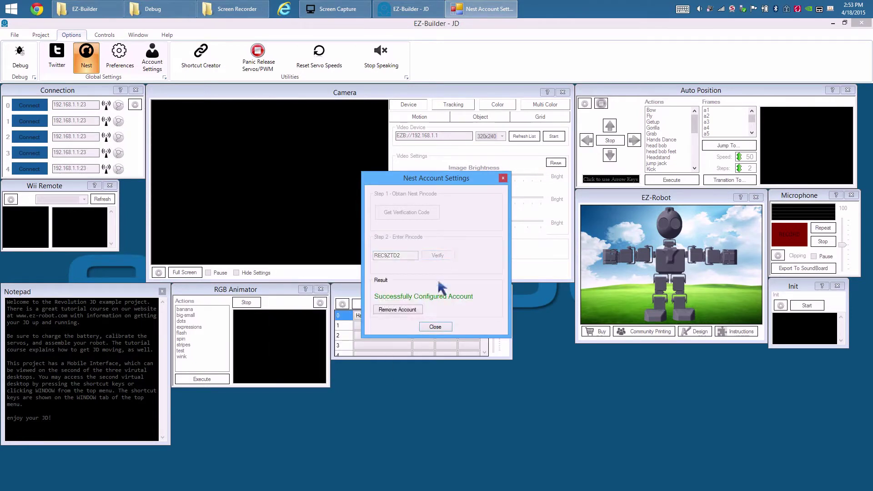
click(437, 327)
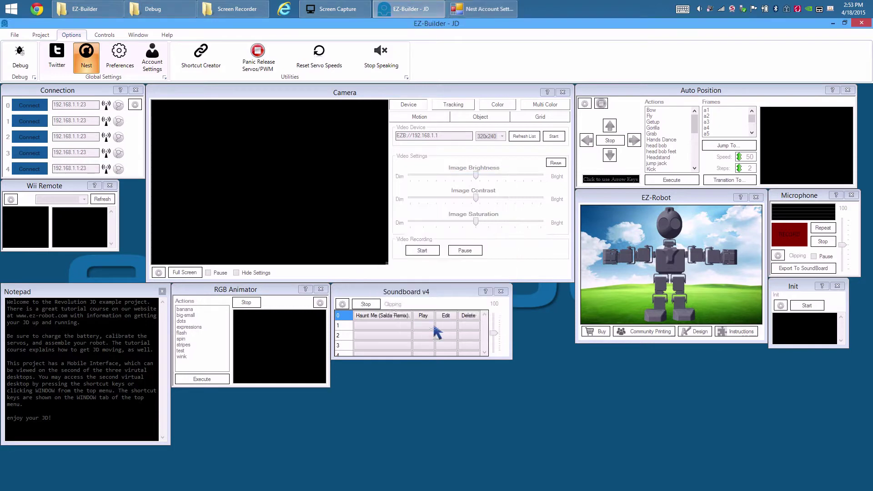
Step: Add a Nest control from the Misc controls and place its window in the workspace
click(40, 35)
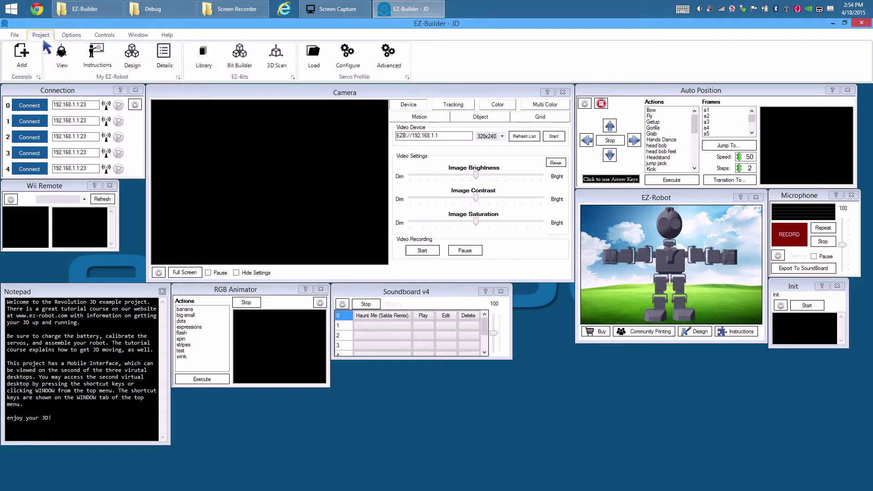
click(27, 62)
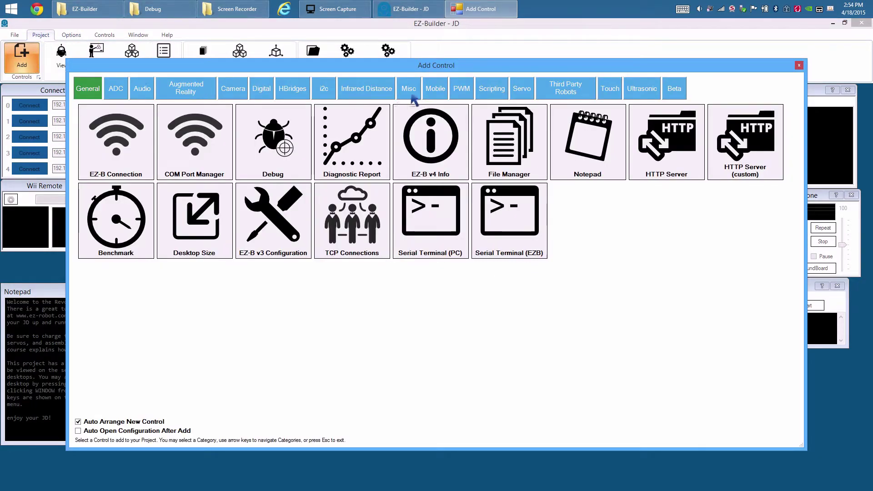
click(412, 94)
click(567, 142)
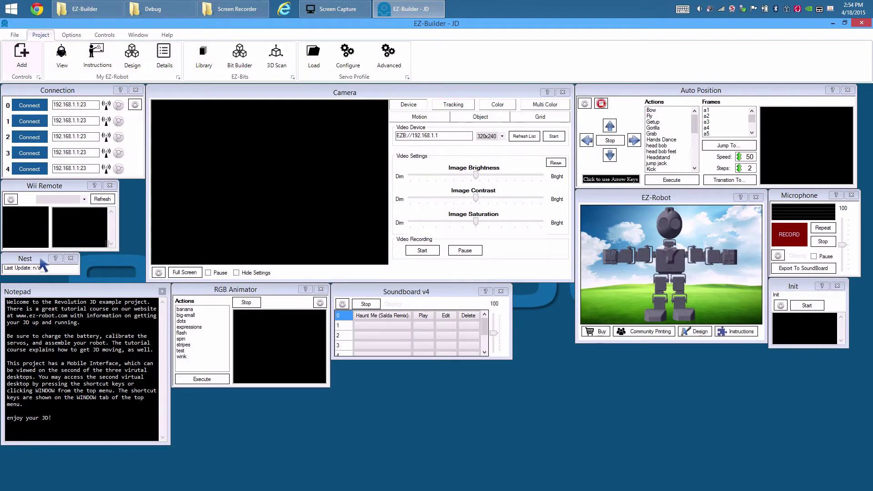
drag(41, 257, 44, 263)
Step: Add a Speech Recognition control from the Audio controls and position its window
click(22, 54)
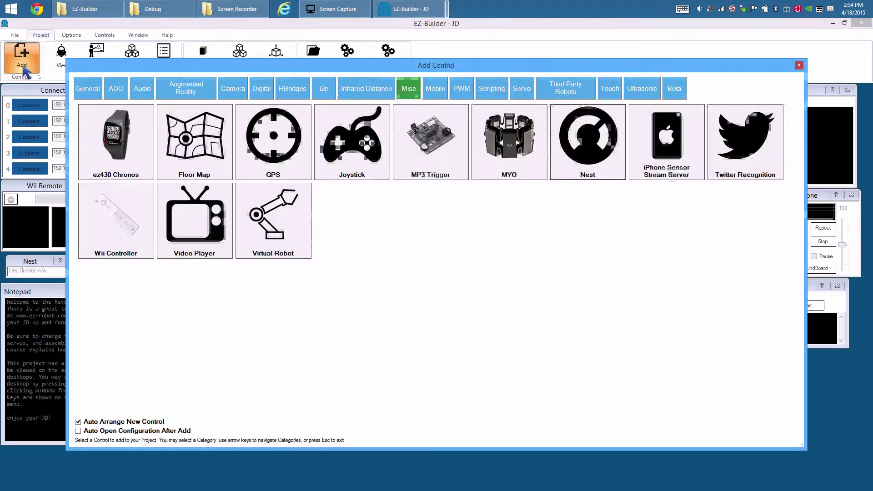
click(142, 95)
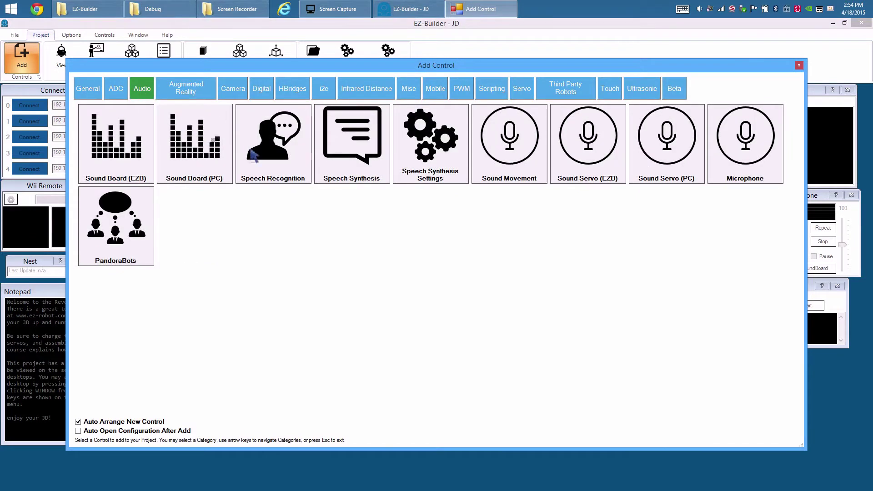
click(294, 165)
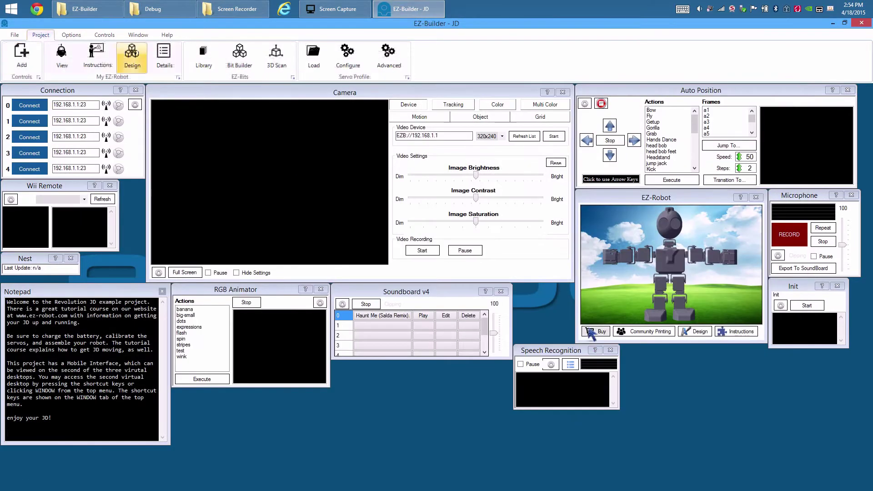
drag(545, 354, 553, 362)
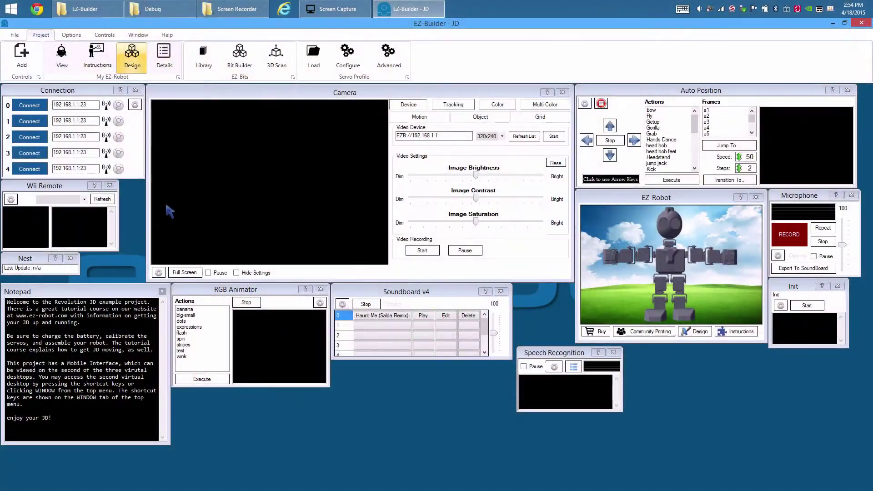
Step: Connect to the robot and stream its camera from EZB://192.168.0.197
double_click(93, 107)
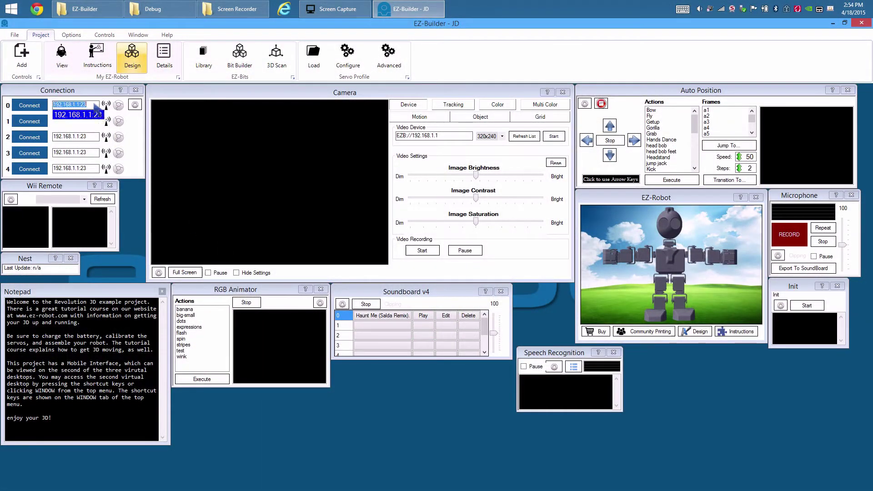
text(07)
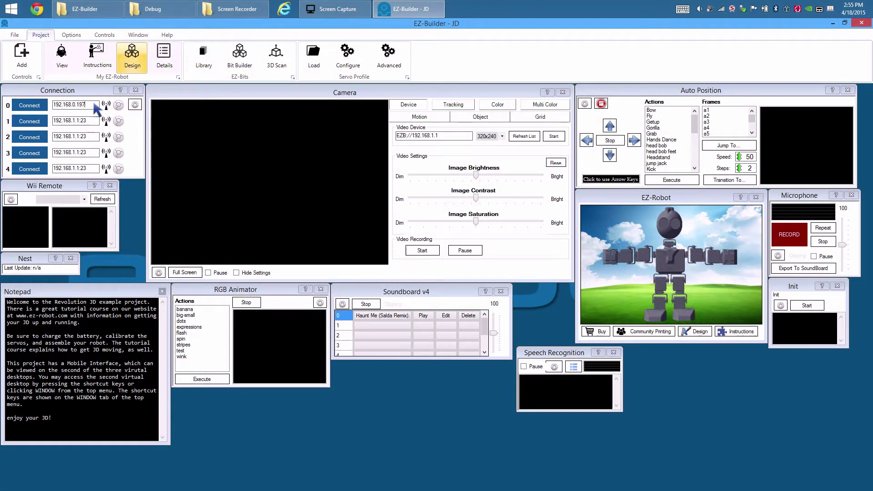
click(29, 105)
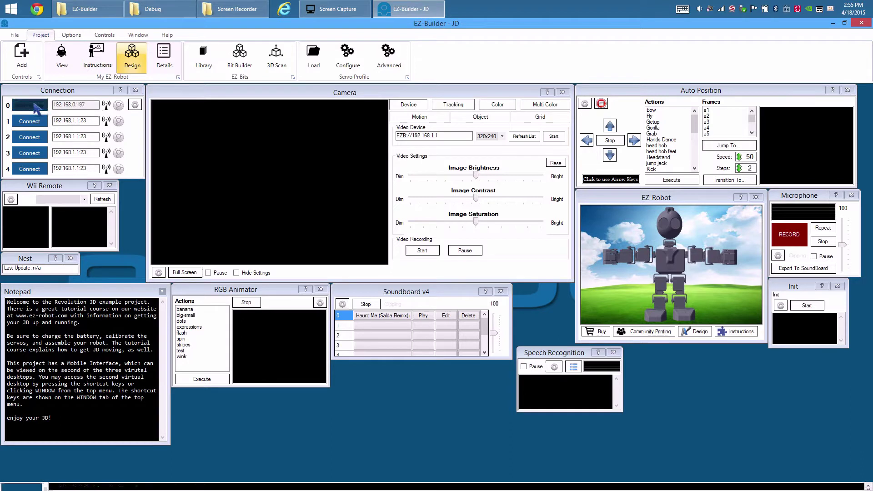
click(465, 143)
text(EZB://)
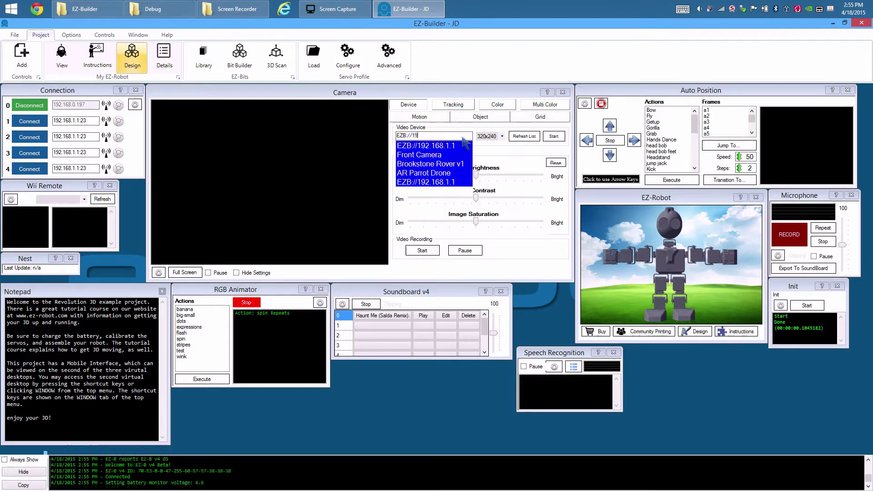
text(192.168.0.197)
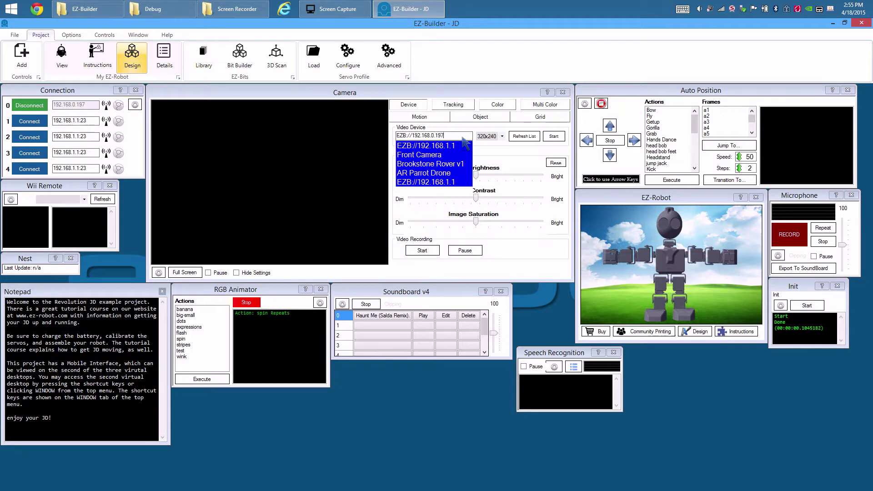
key(Return)
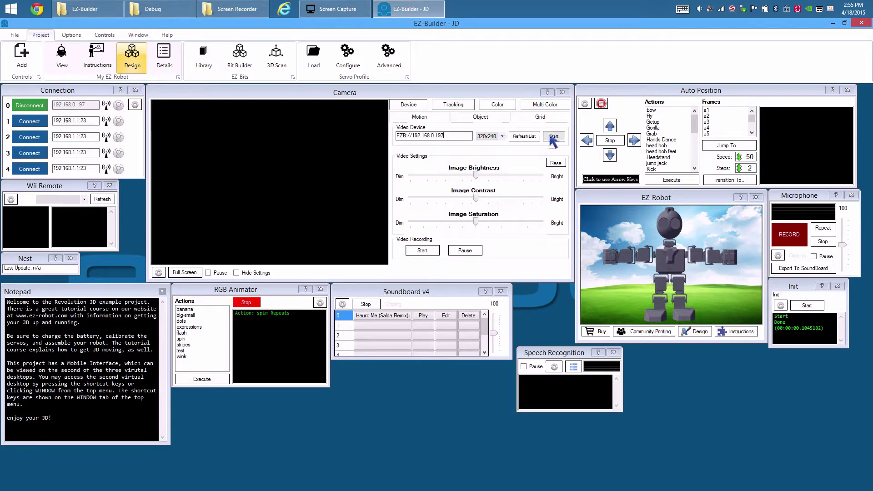
click(554, 136)
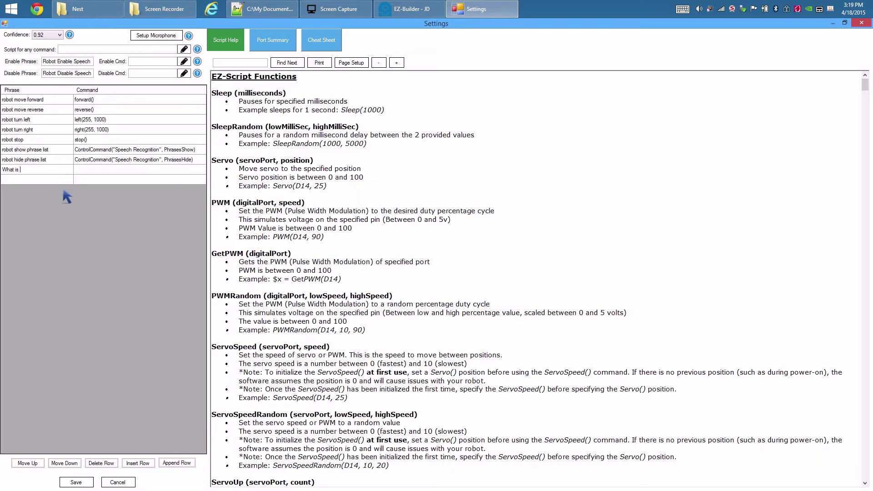
Step: Start the temperature phrase's script with the Nest RunOnce command and list the variables
click(205, 171)
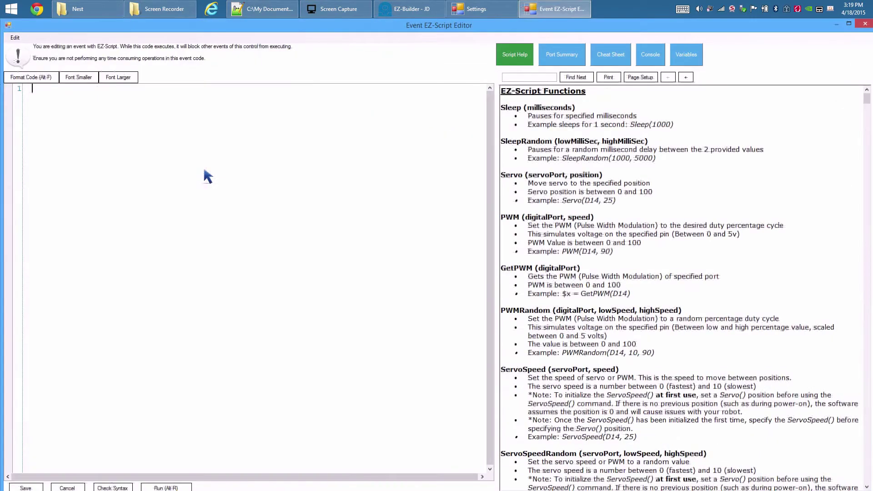
click(615, 62)
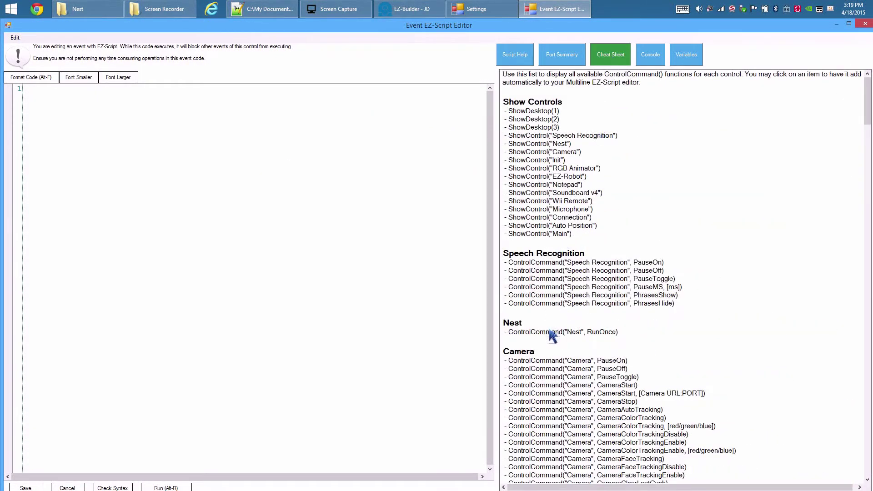
click(552, 333)
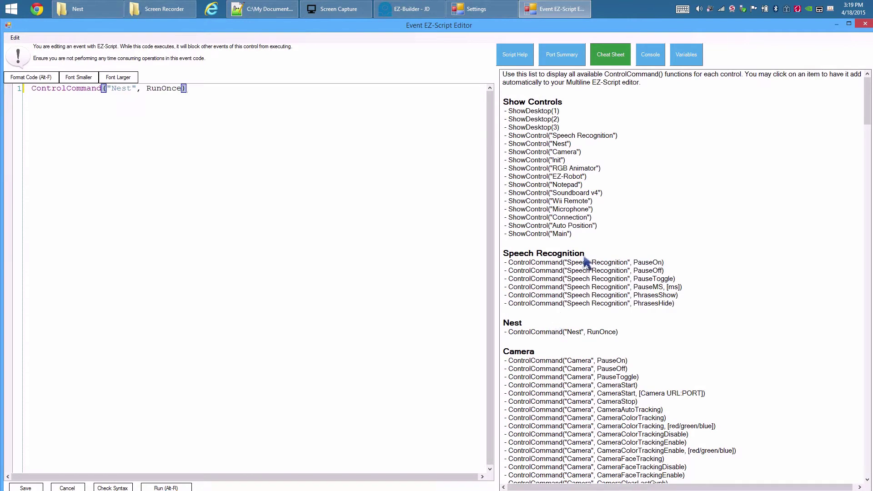
click(693, 63)
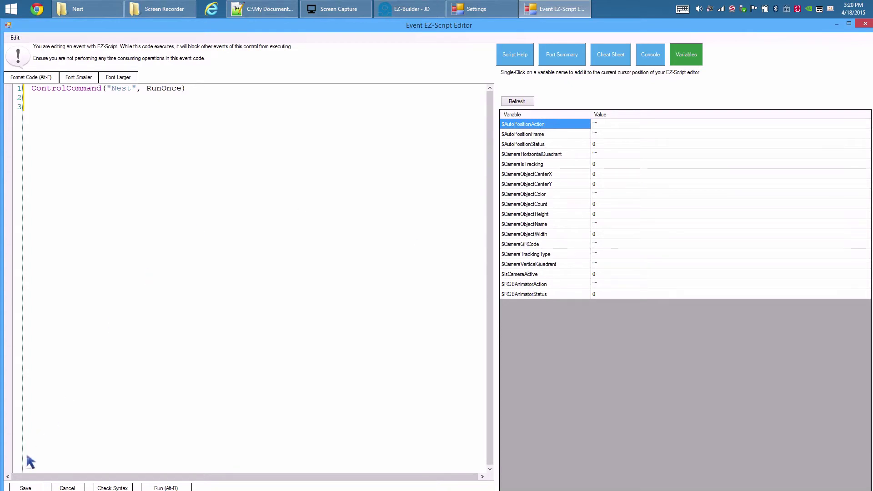
Step: Run the script once and refresh the variables so the Nest values appear
click(183, 489)
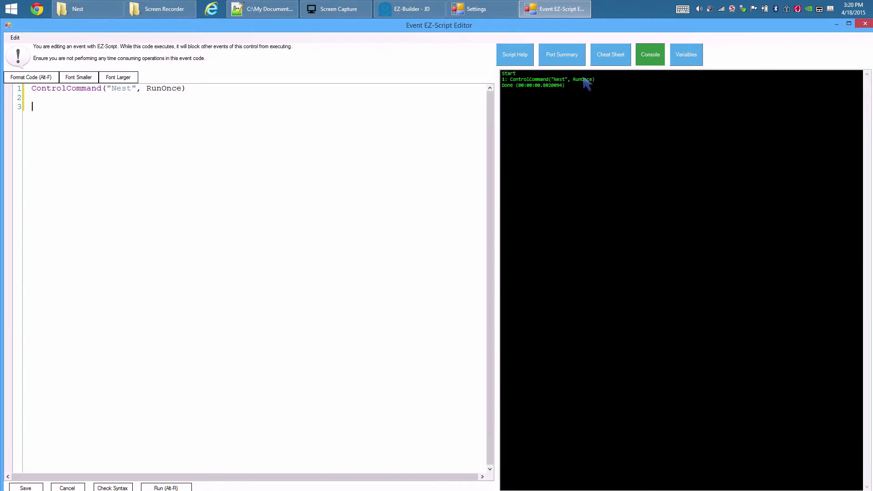
click(687, 57)
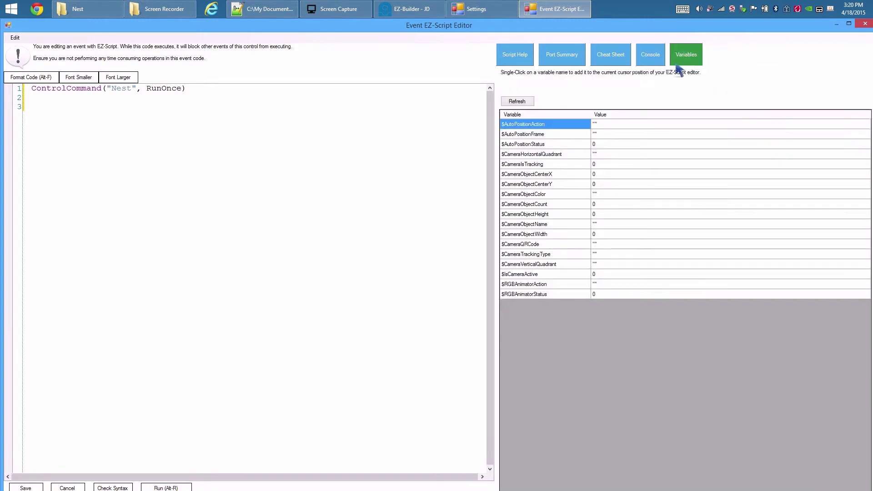
click(518, 103)
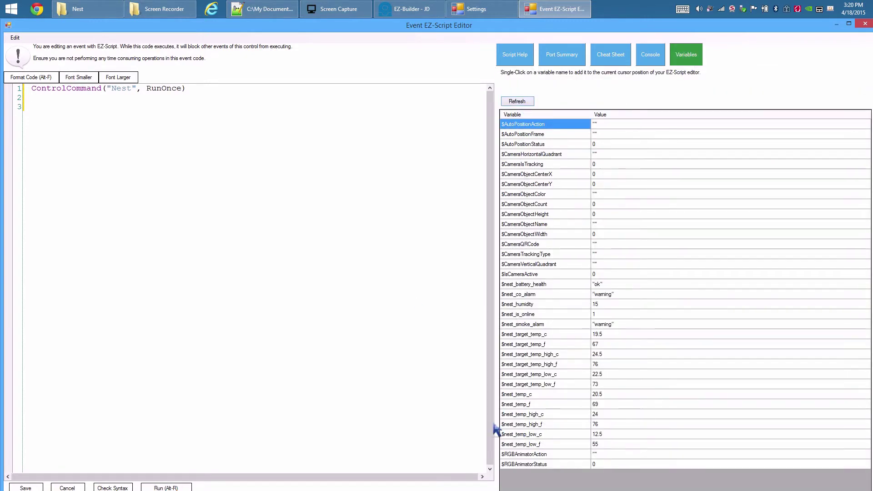
text(SayE)
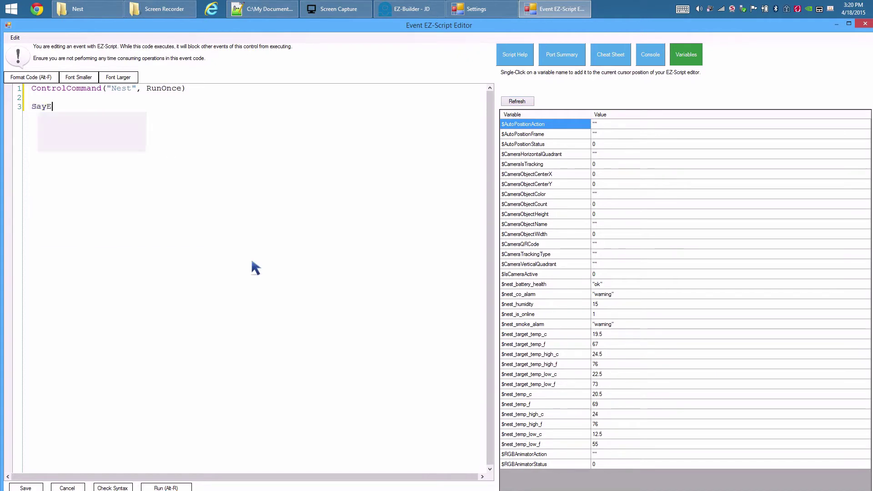
text(ZB("The temperature)
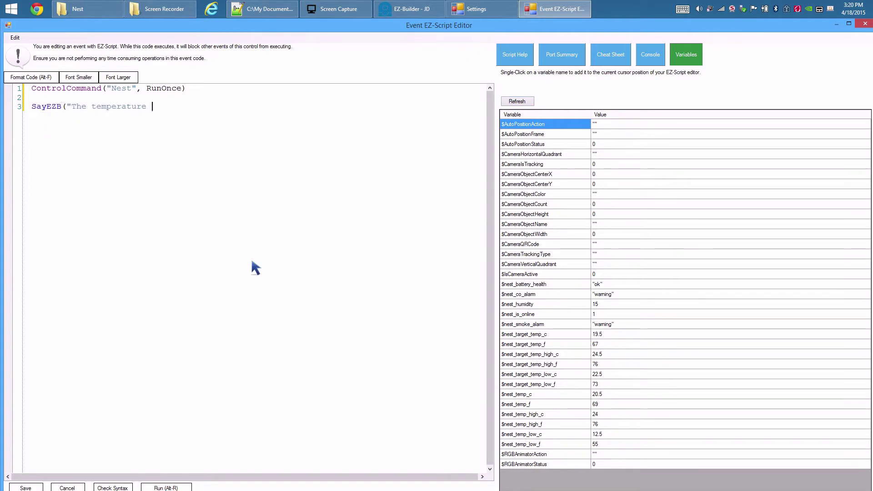
text( house is " +)
Step: Add a SayEZB line speaking $nest_temp_c followed by degrees, and free a blank line above line 1
click(520, 398)
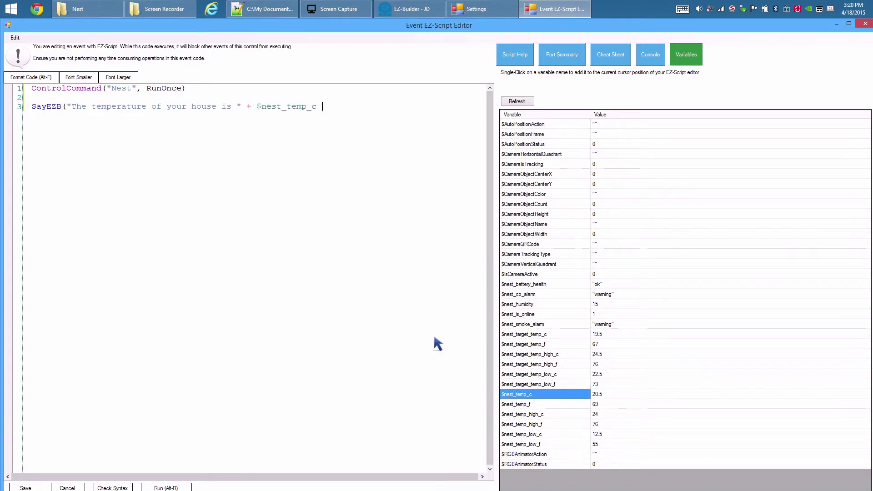
text(+ " degrees")
key(ctrl+Home)
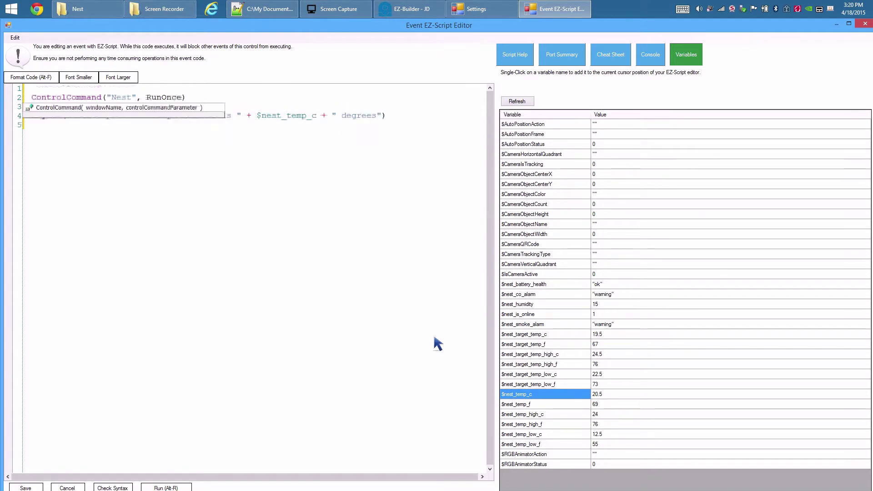
key(Return)
key(Return)
key(Up)
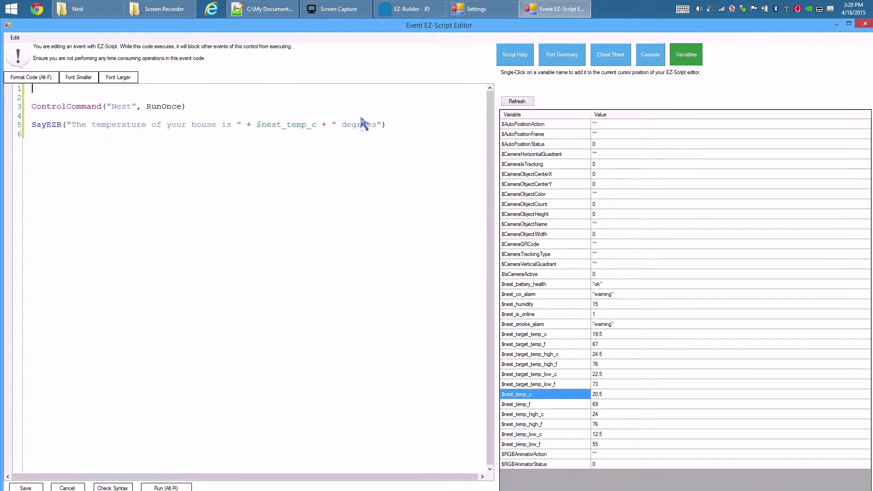
Step: Insert the Thinking Auto Position action on line 1 and save the script
click(604, 61)
drag(867, 104, 867, 220)
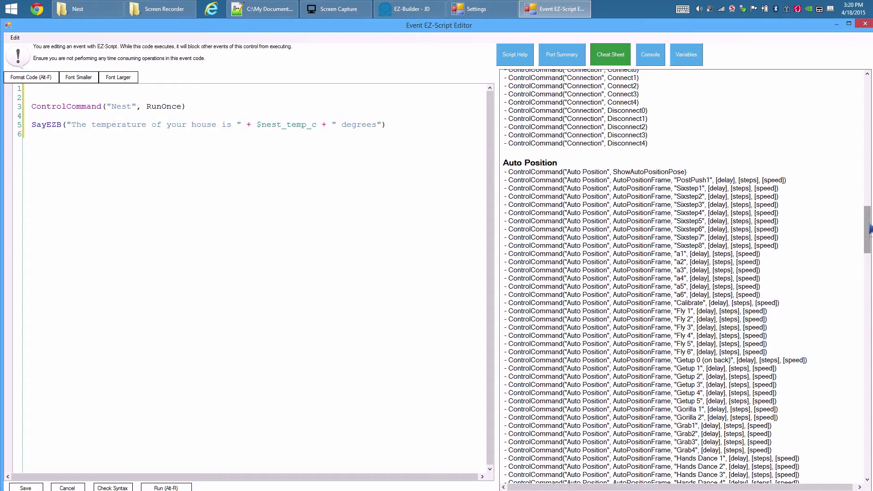
drag(870, 231, 868, 450)
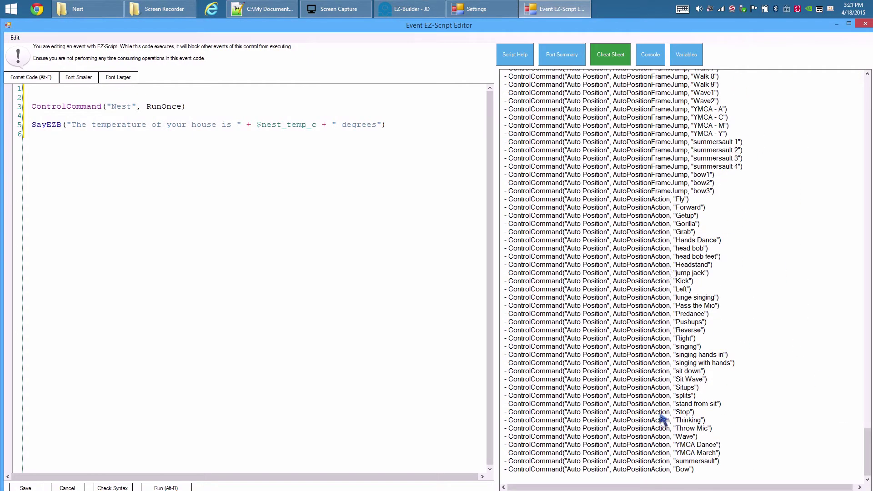
double_click(690, 422)
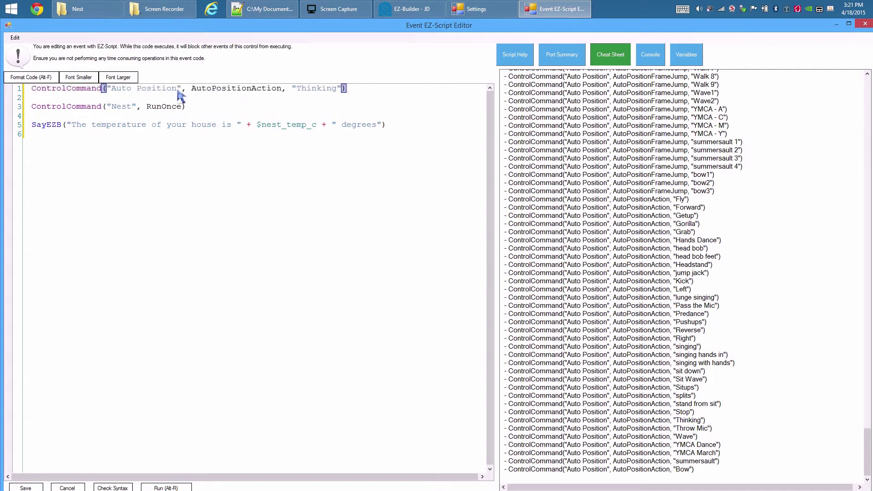
click(31, 487)
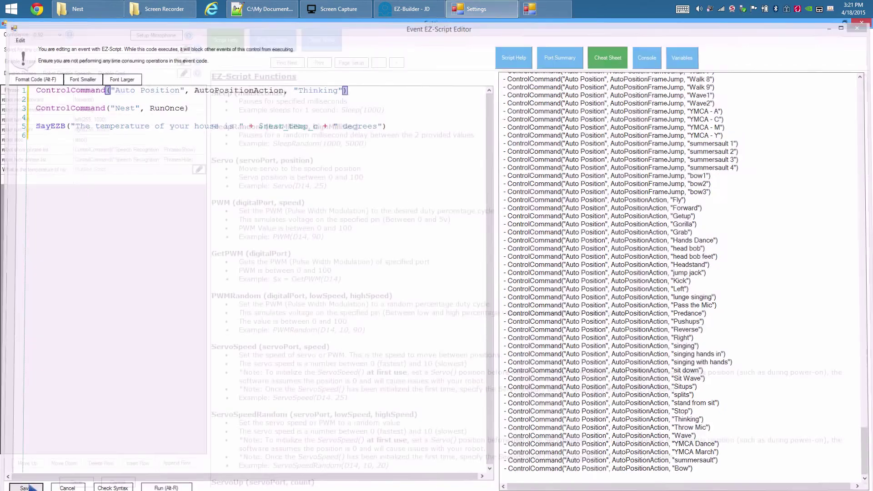
Step: Save the Speech Recognition settings and return to the JD project workspace
click(76, 483)
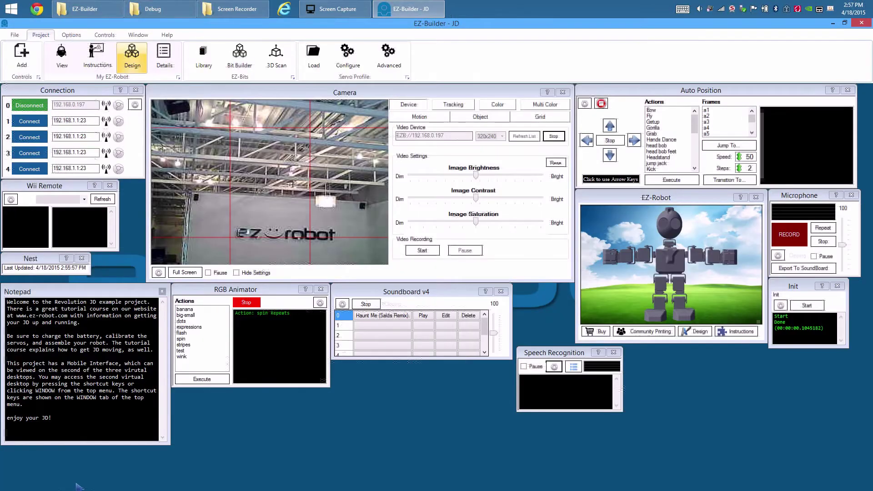